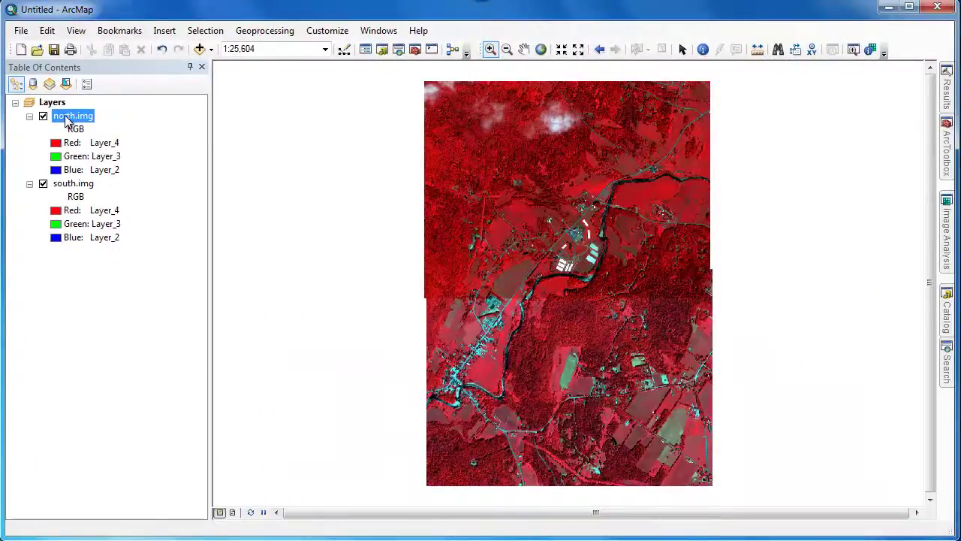
Step: Check the source details of the north.img layer in its properties
{"action": "right_click", "coordinate": [65, 115]}
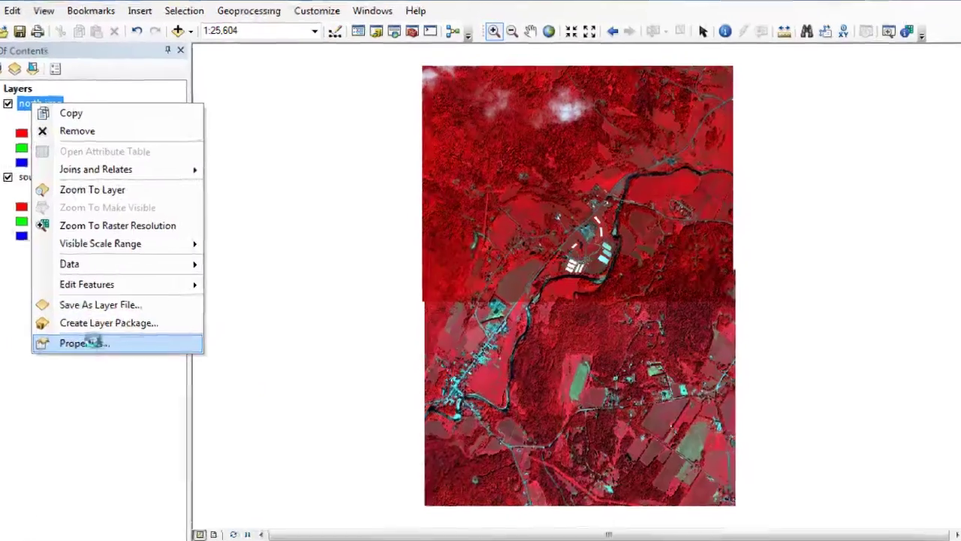
{"action": "left_click", "coordinate": [122, 337]}
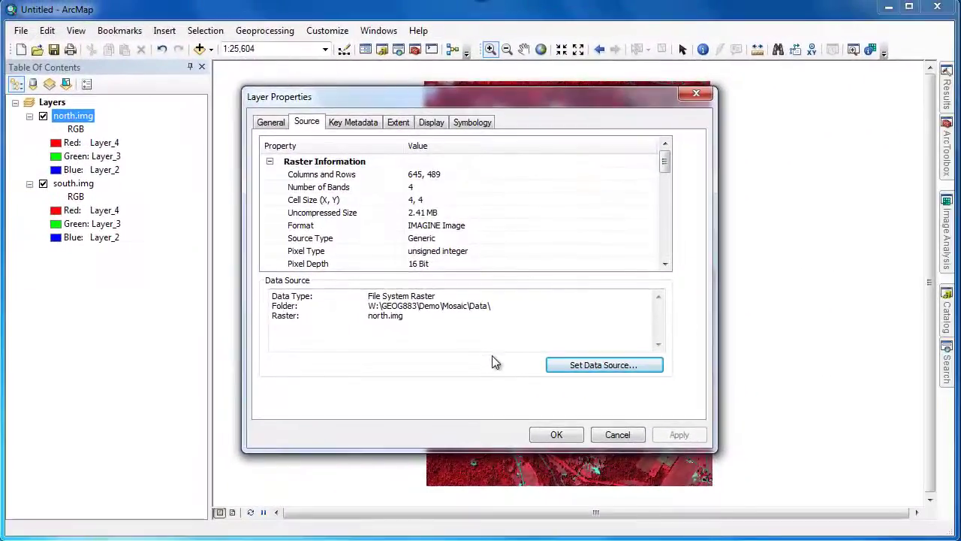
{"action": "left_click", "coordinate": [557, 435]}
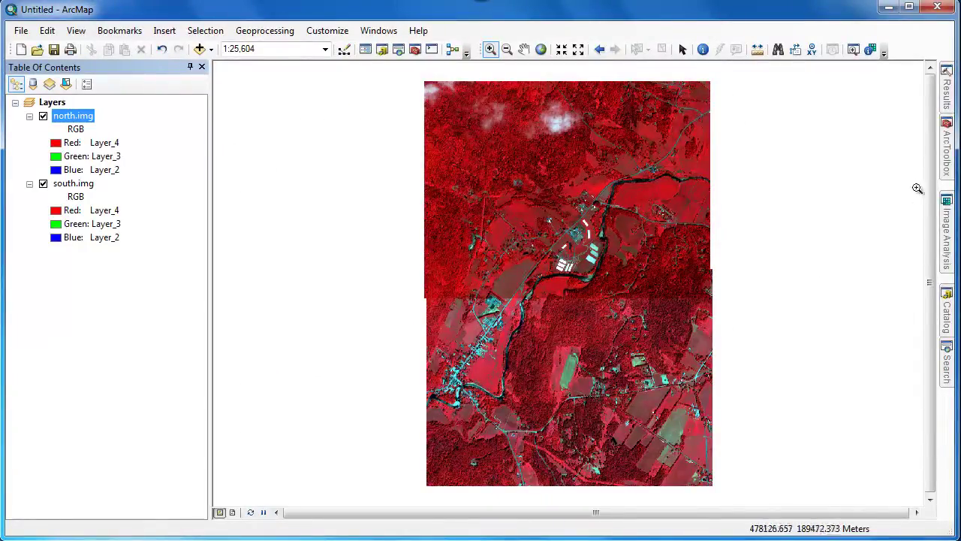
Step: Open Mosaic To New Raster from ArcToolbox with north.img and south.img as input rasters
{"action": "left_click", "coordinate": [944, 171]}
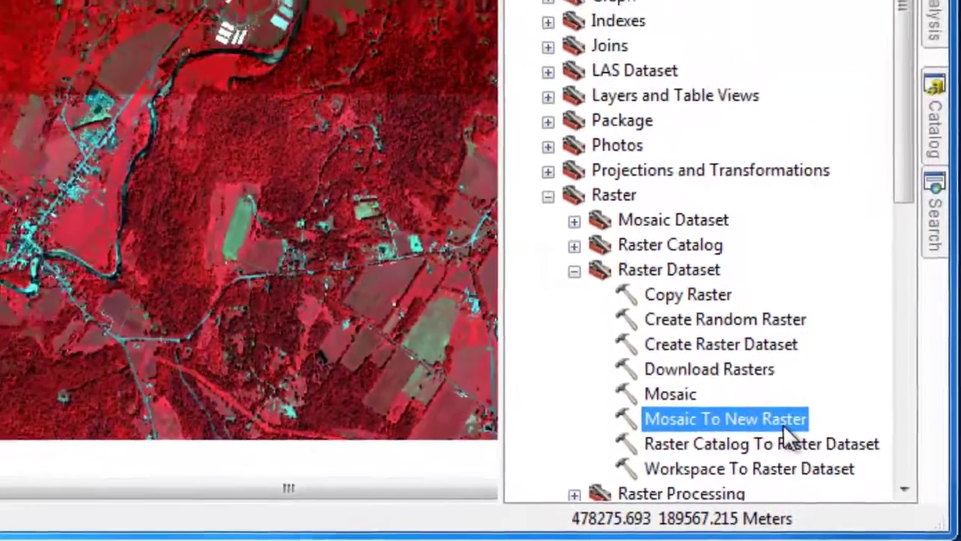
{"action": "double_click", "coordinate": [783, 424]}
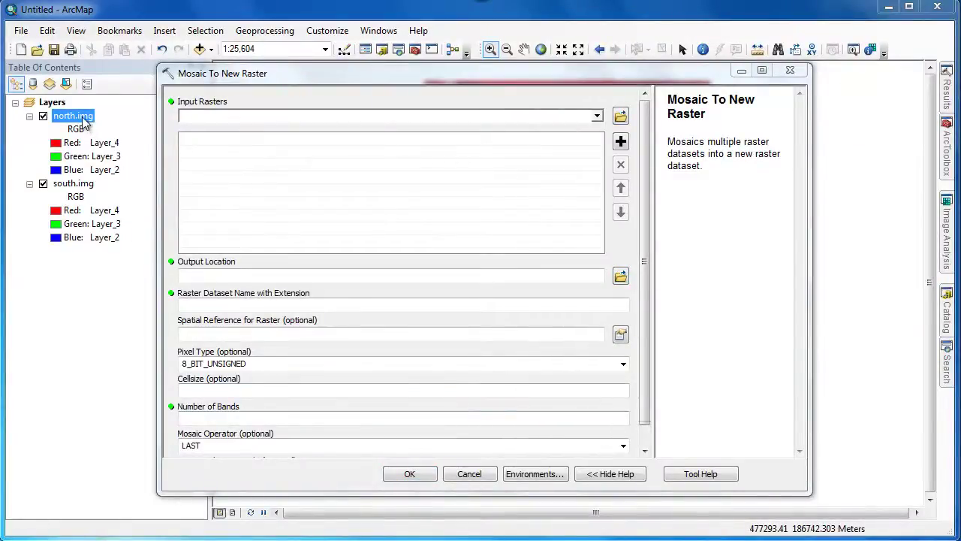
{"action": "left_click_drag", "start_coordinate": [84, 123], "coordinate": [190, 139]}
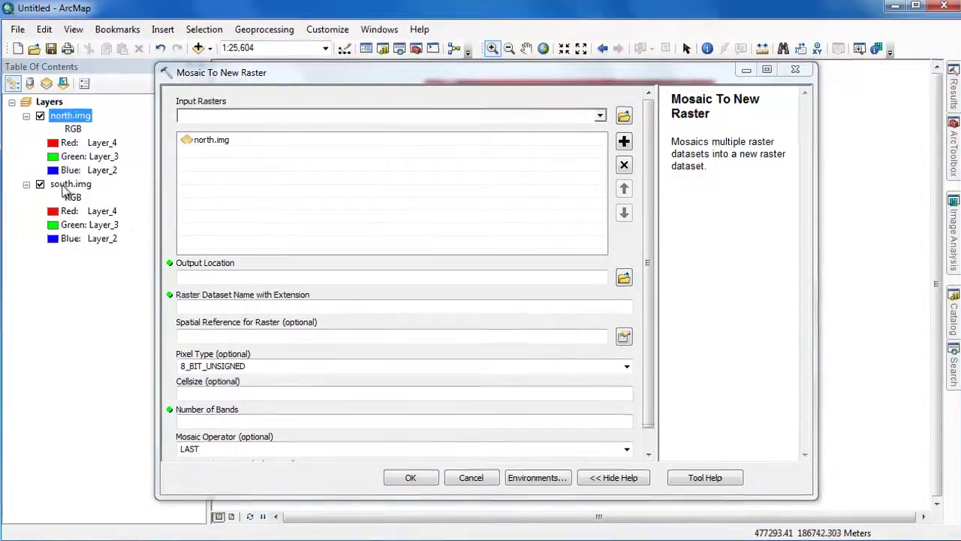
{"action": "left_click_drag", "start_coordinate": [66, 188], "coordinate": [202, 158]}
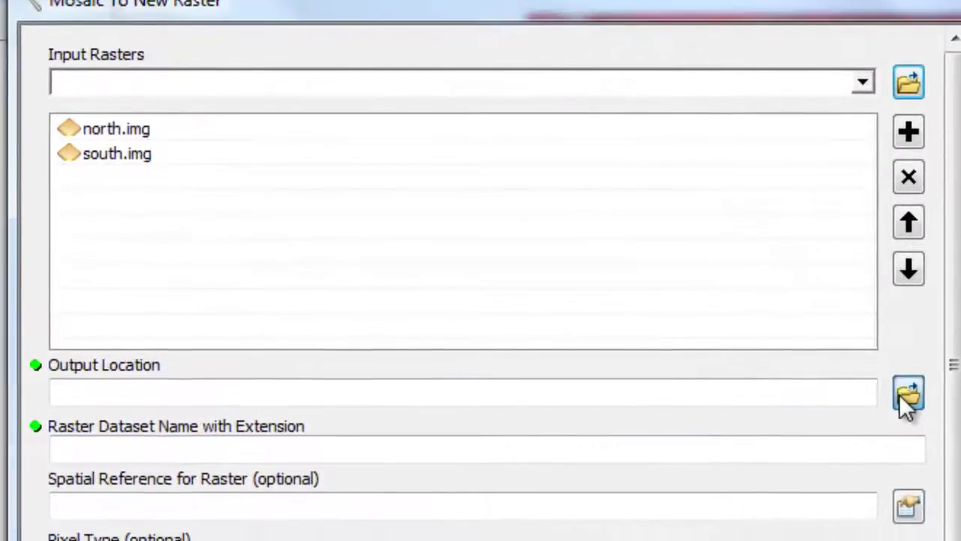
Step: Set the mosaic output to mosaic.img in the Mosaic Data folder
{"action": "left_click", "coordinate": [907, 395]}
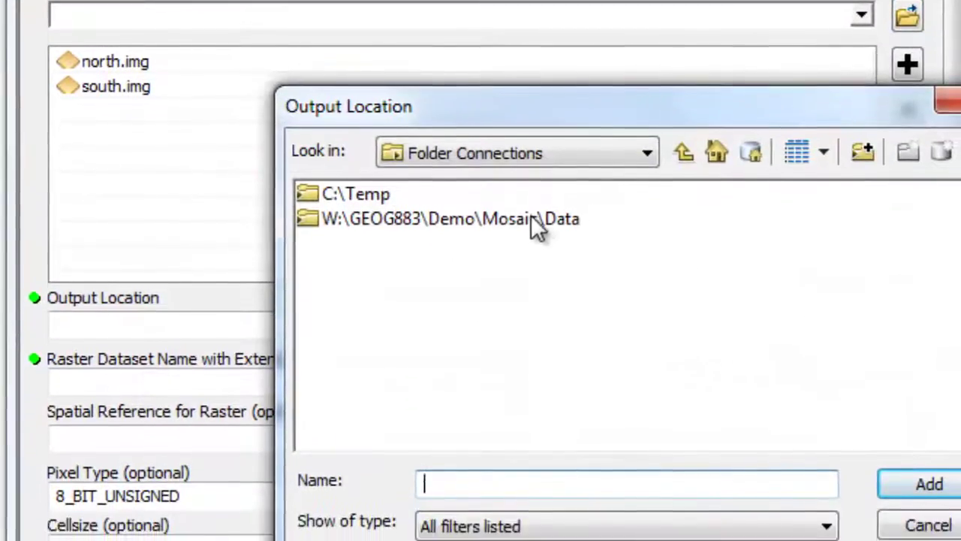
{"action": "left_click", "coordinate": [529, 289]}
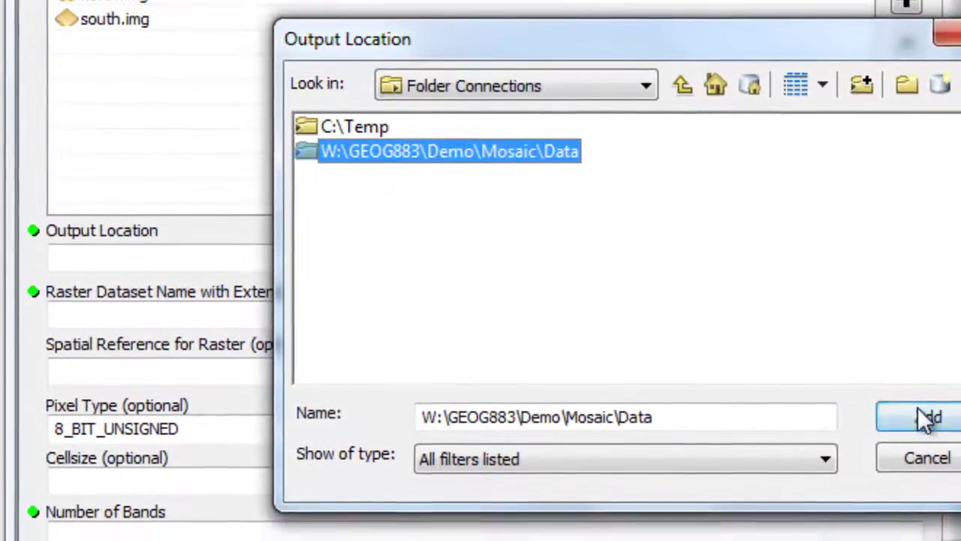
{"action": "left_click", "coordinate": [927, 461]}
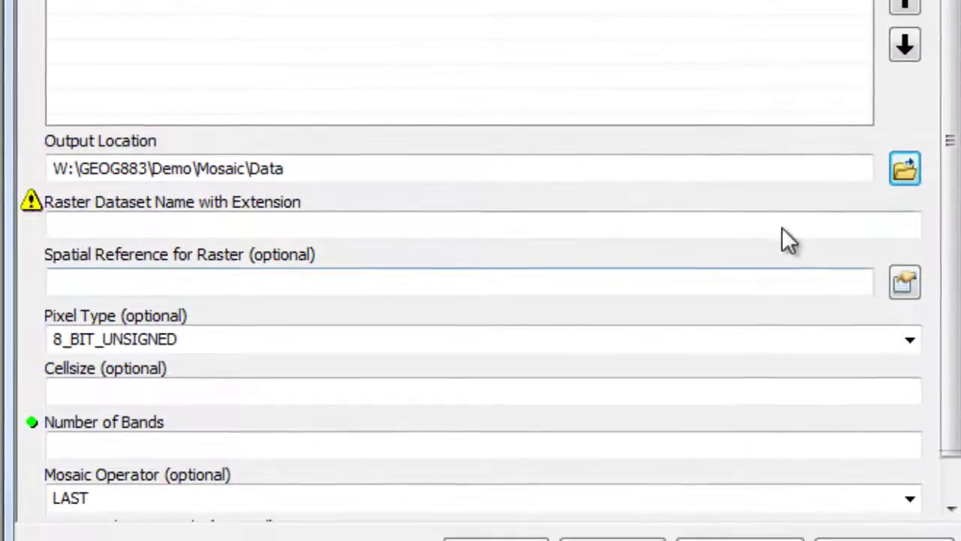
{"action": "left_click", "coordinate": [781, 268]}
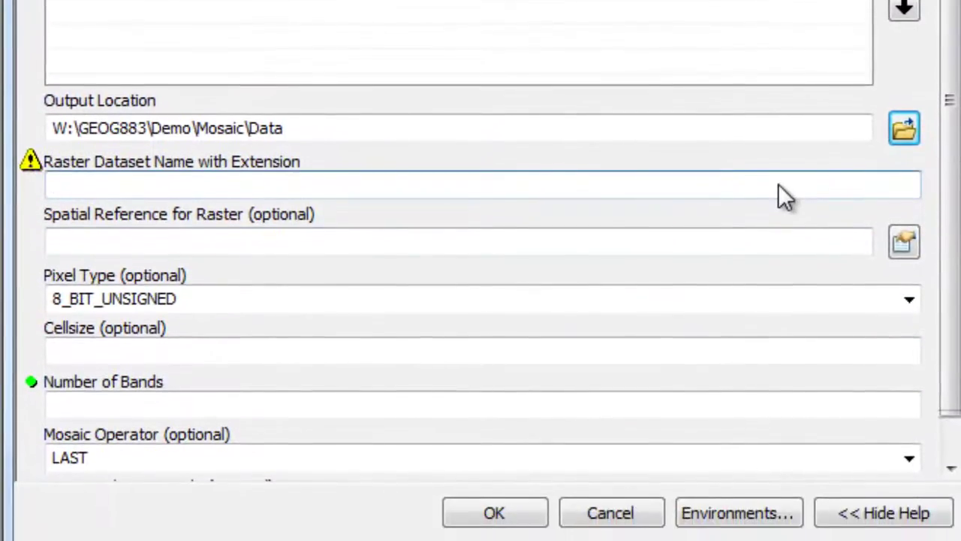
{"action": "type", "text": "mosa"}
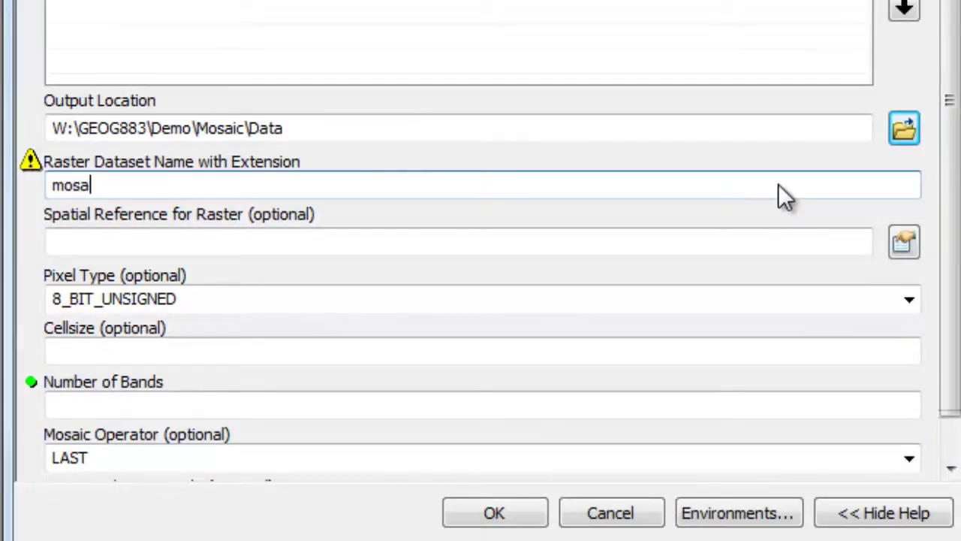
{"action": "type", "text": "ic.img"}
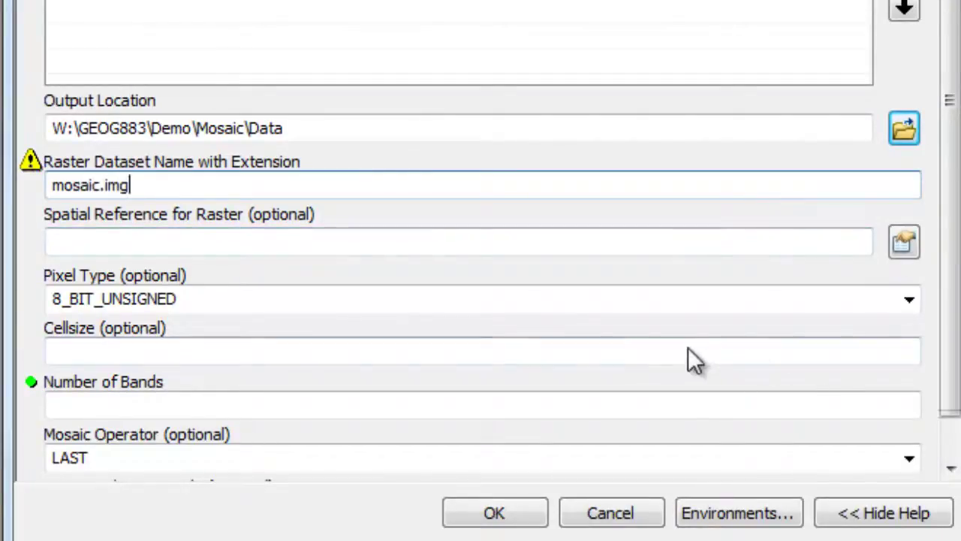
{"action": "left_click", "coordinate": [533, 249]}
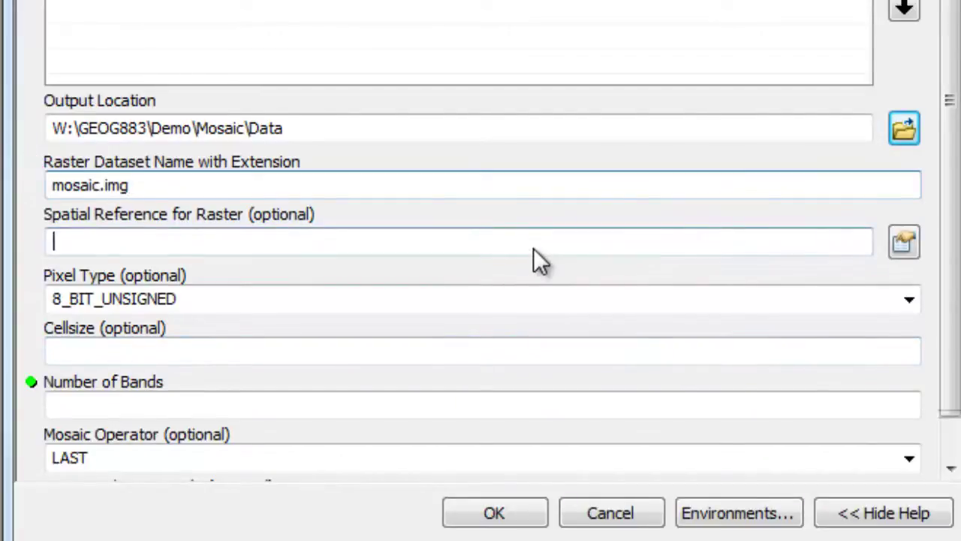
Step: Run the mosaic as 16_BIT_UNSIGNED, 4 bands, with the BLEND mosaic operator
{"action": "left_click", "coordinate": [518, 298]}
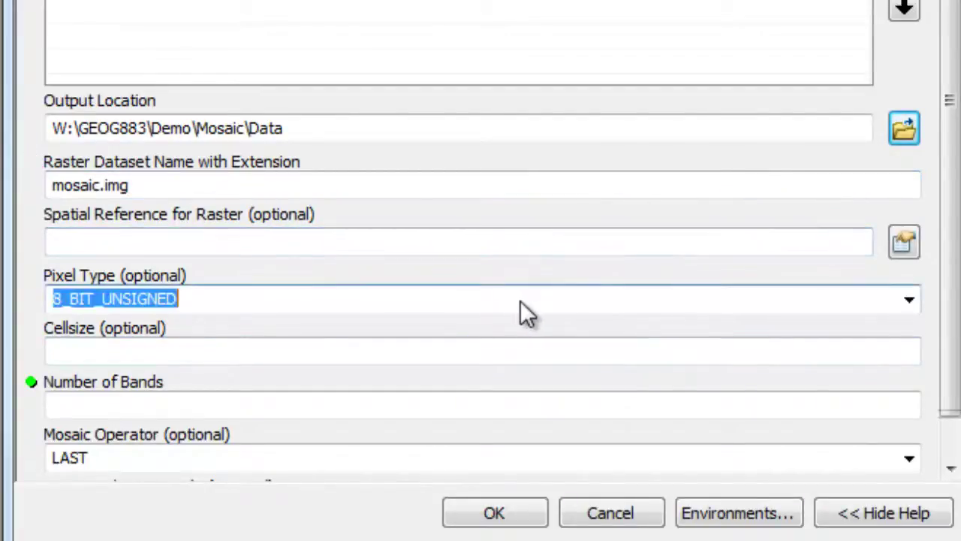
{"action": "left_click", "coordinate": [907, 297]}
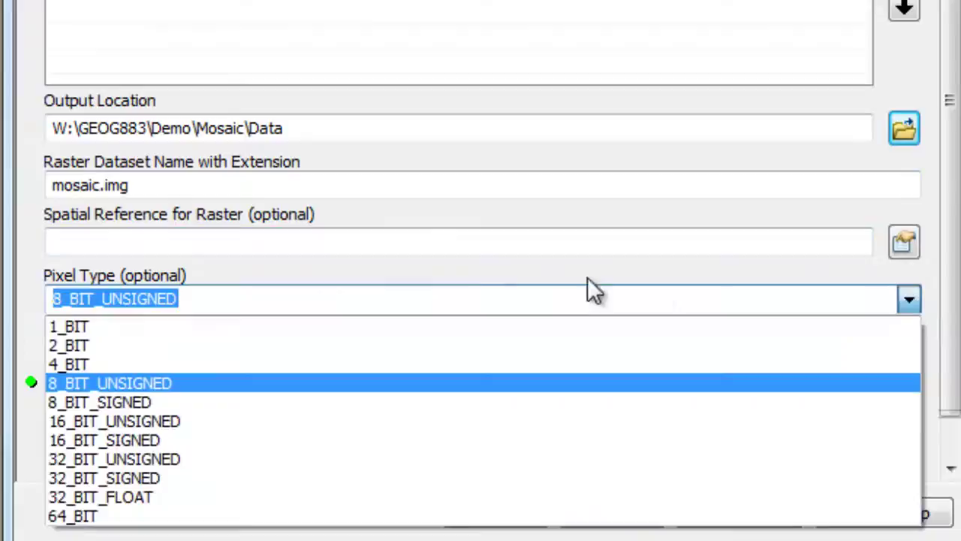
{"action": "left_click", "coordinate": [178, 421]}
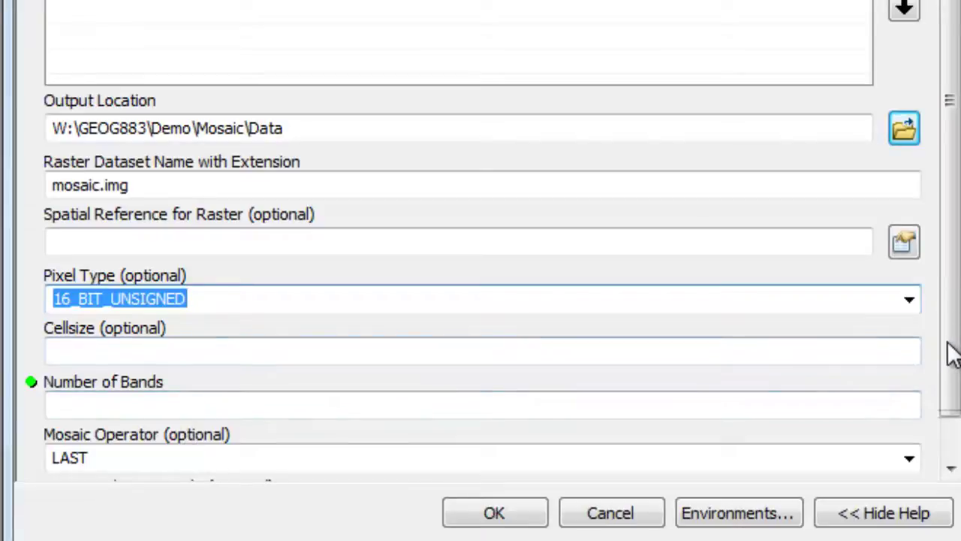
{"action": "left_click_drag", "start_coordinate": [951, 353], "coordinate": [944, 418]}
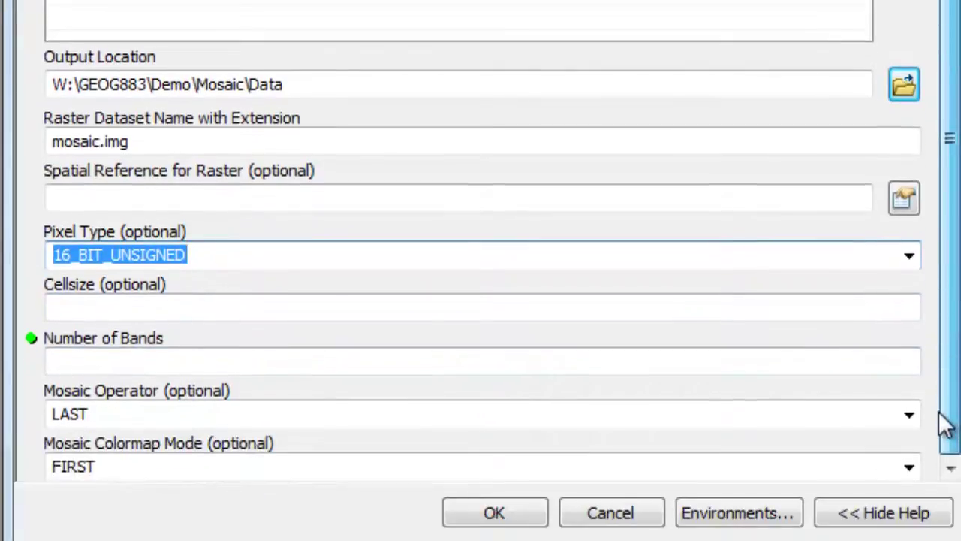
{"action": "left_click", "coordinate": [873, 366]}
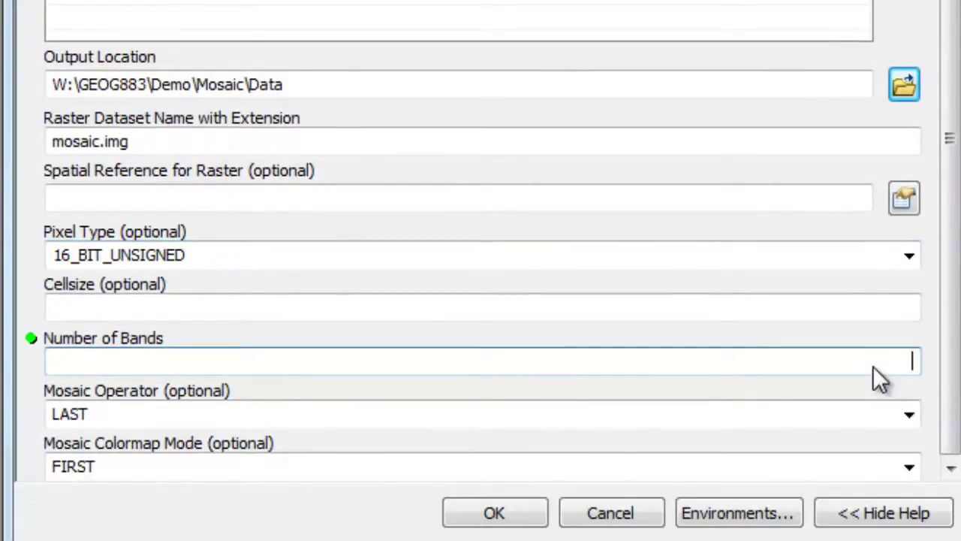
{"action": "type", "text": "4"}
{"action": "left_click", "coordinate": [909, 415]}
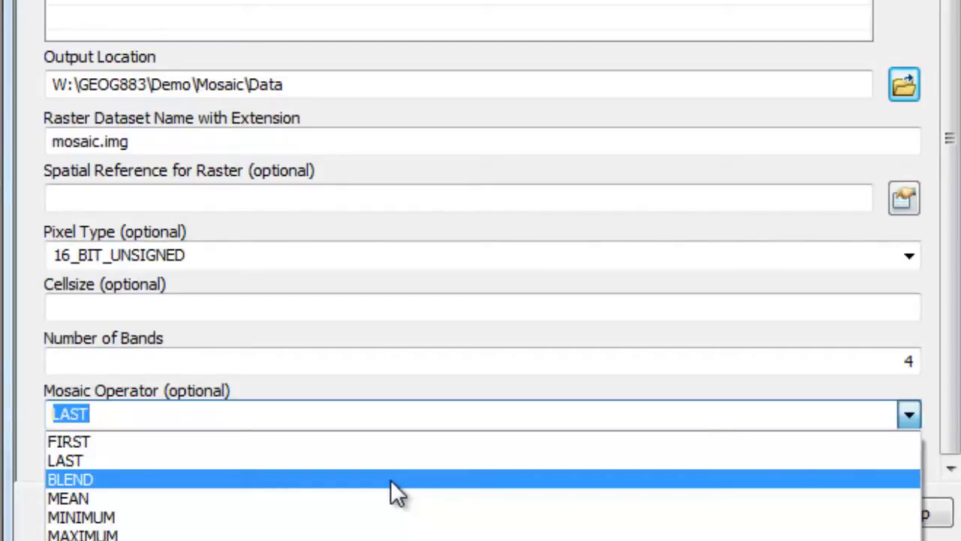
{"action": "left_click", "coordinate": [390, 479]}
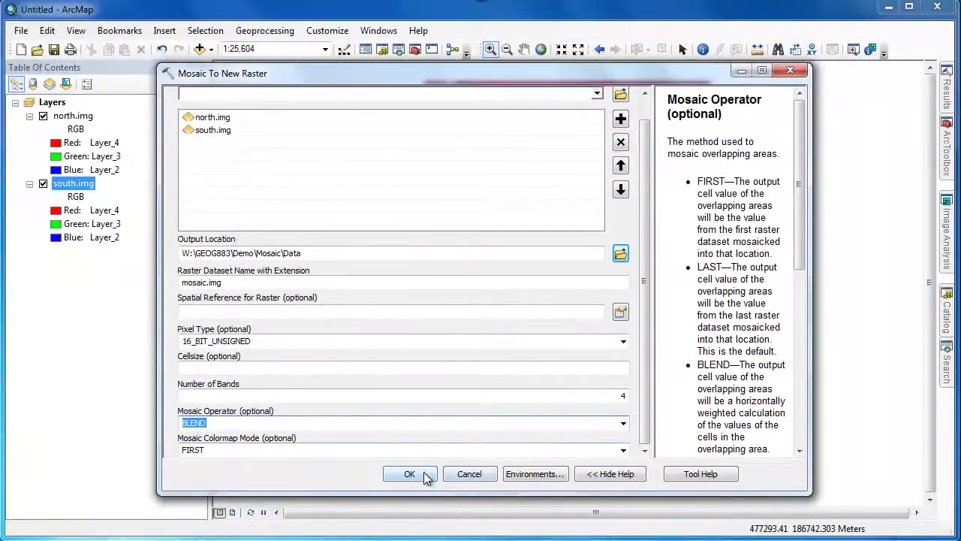
{"action": "left_click", "coordinate": [424, 473]}
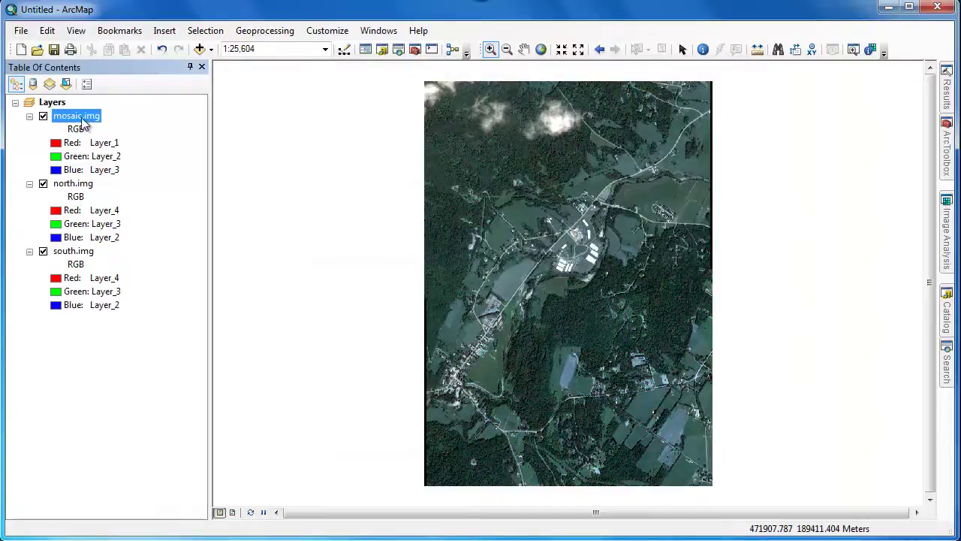
Step: Import north.img's symbology into mosaic.img so it shows Layer_4, Layer_3, Layer_2 as RGB
{"action": "double_click", "coordinate": [78, 117]}
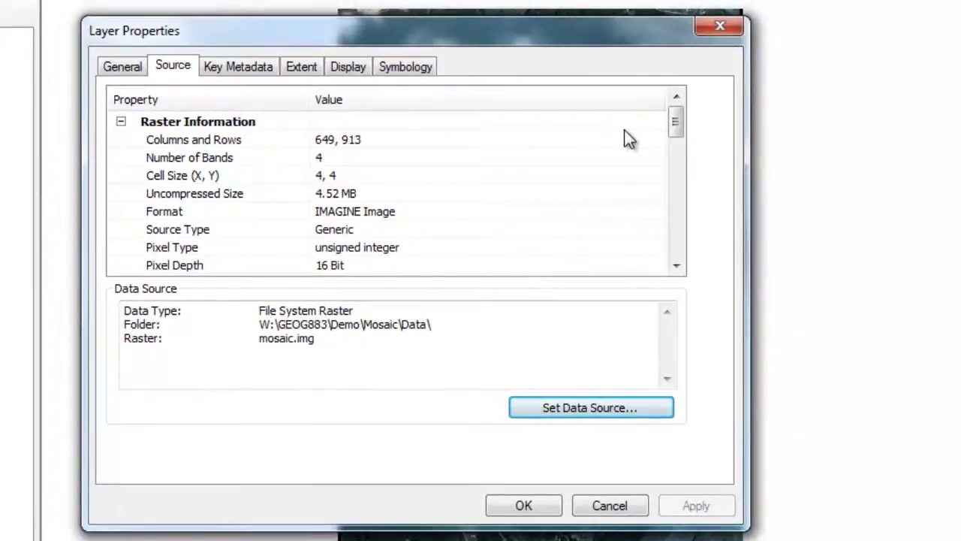
{"action": "left_click", "coordinate": [418, 71]}
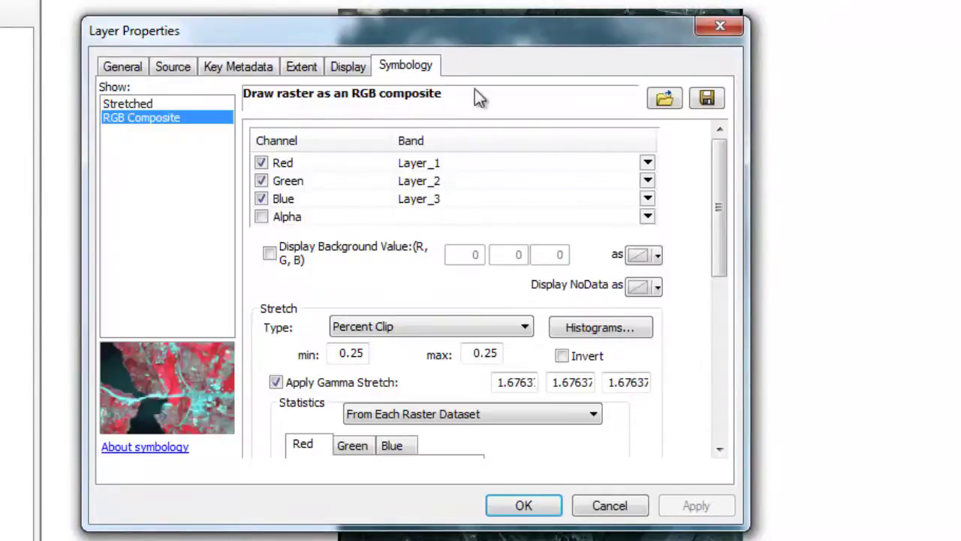
{"action": "left_click", "coordinate": [664, 100]}
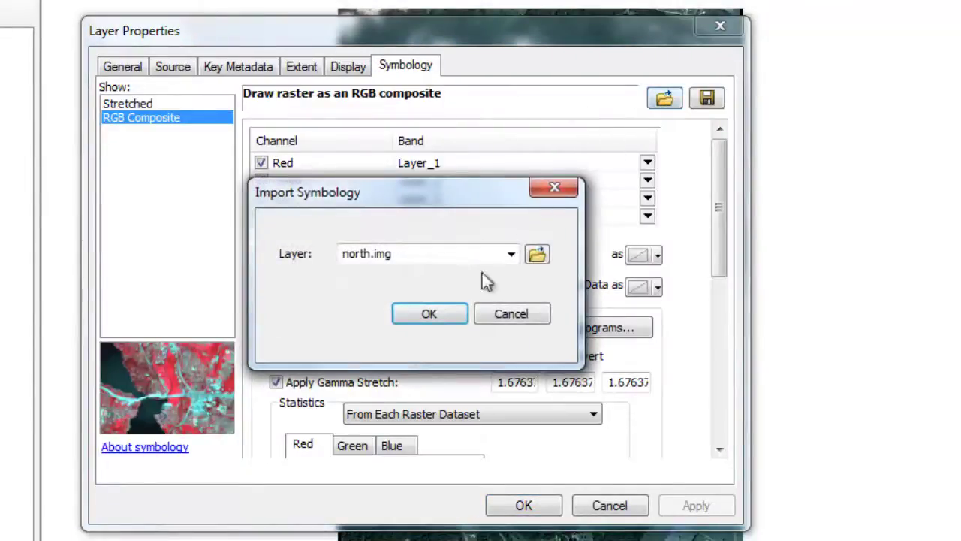
{"action": "left_click", "coordinate": [442, 313]}
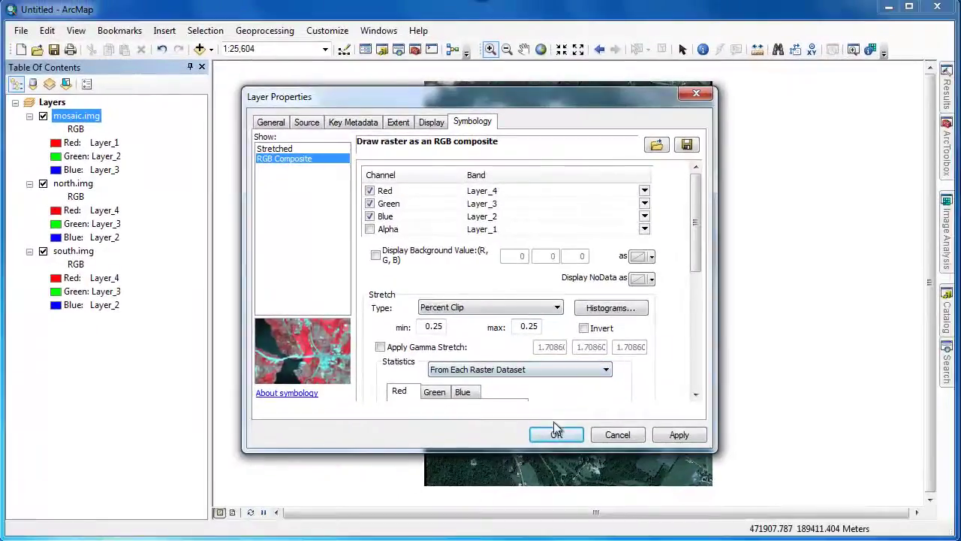
{"action": "left_click", "coordinate": [556, 429]}
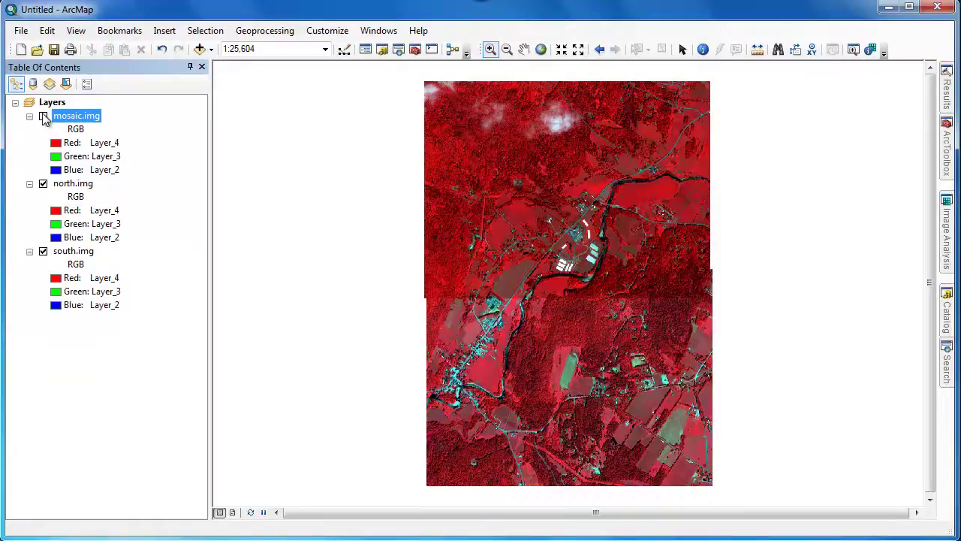
Step: Switch mosaic.img on, zoom and pan across it to check the seam, then return to full extent
{"action": "left_click", "coordinate": [43, 117]}
{"action": "left_click_drag", "start_coordinate": [479, 253], "coordinate": [547, 324]}
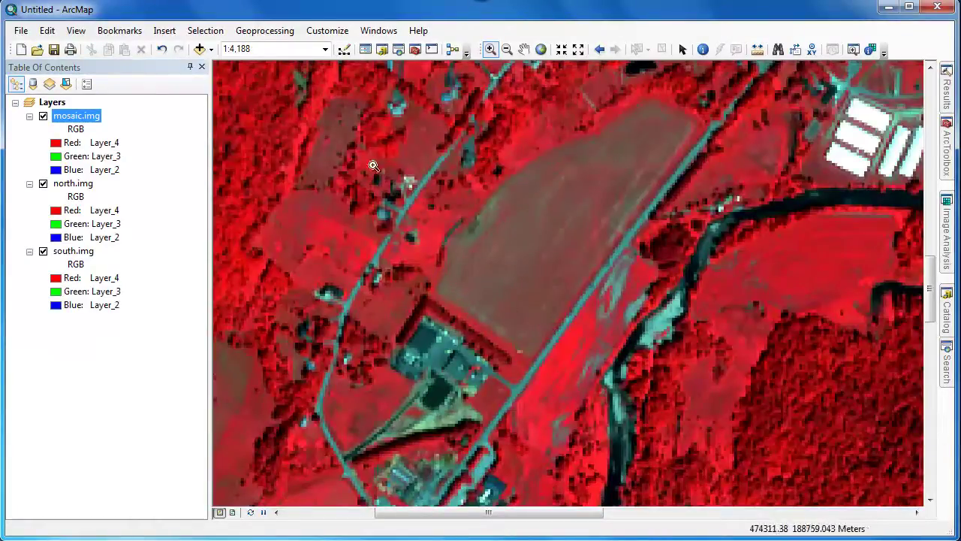
{"action": "left_click", "coordinate": [524, 48]}
{"action": "left_click_drag", "start_coordinate": [725, 308], "coordinate": [494, 281]}
{"action": "left_click_drag", "start_coordinate": [726, 283], "coordinate": [470, 280]}
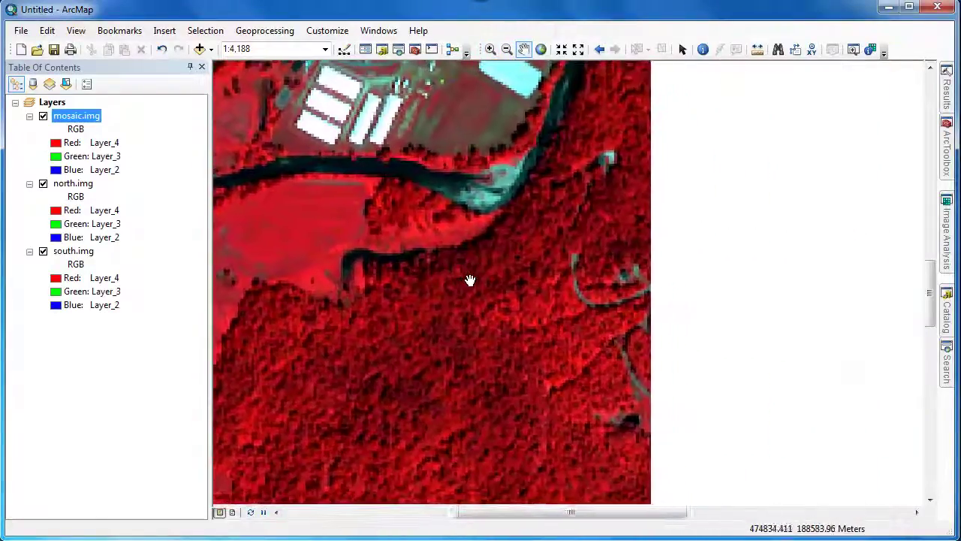
{"action": "left_click_drag", "start_coordinate": [684, 275], "coordinate": [541, 264]}
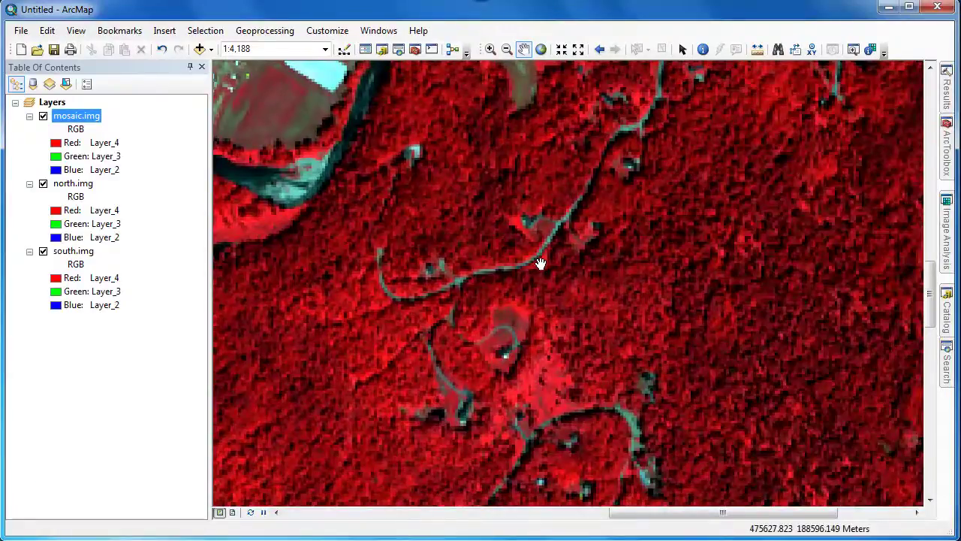
{"action": "left_click", "coordinate": [541, 50]}
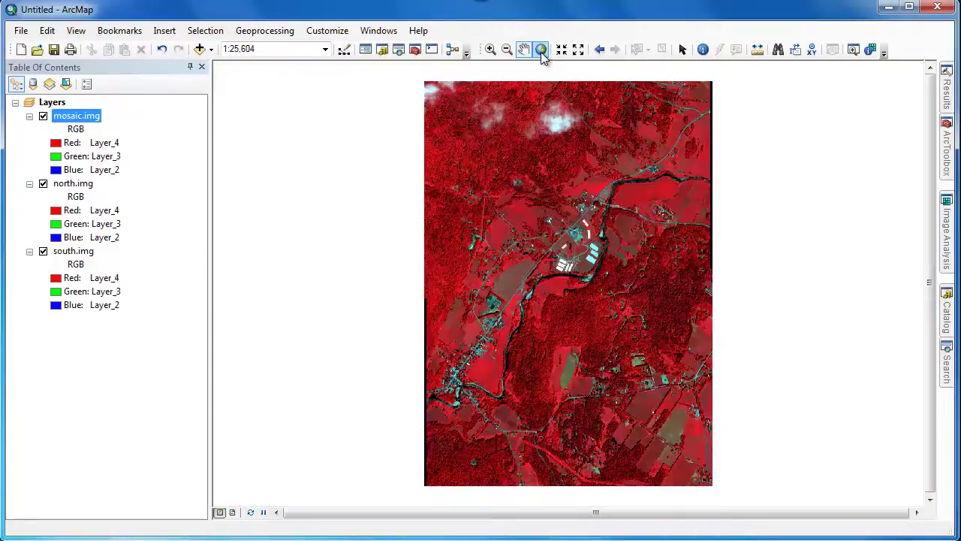
{"action": "left_click", "coordinate": [93, 122]}
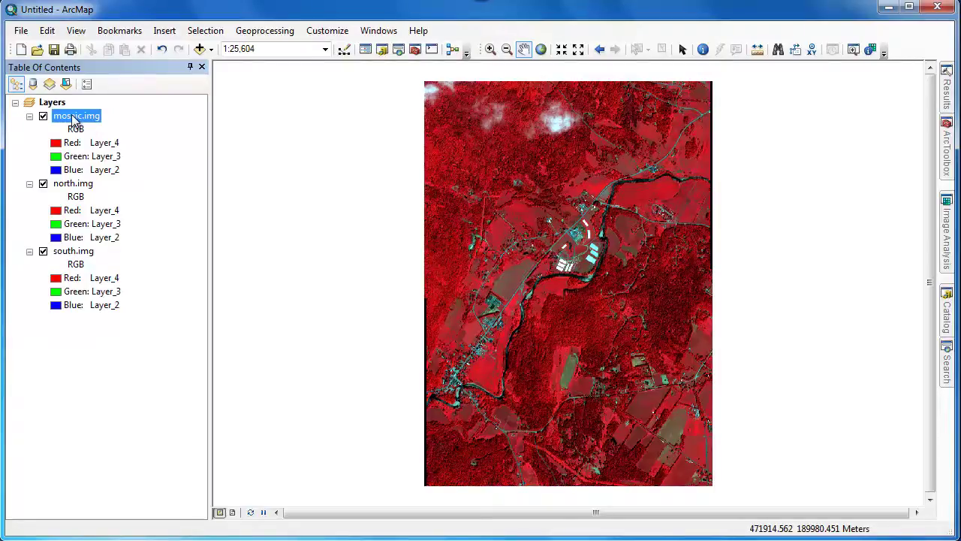
Step: Start exporting mosaic.img as raster data in JP2 format
{"action": "right_click", "coordinate": [75, 120]}
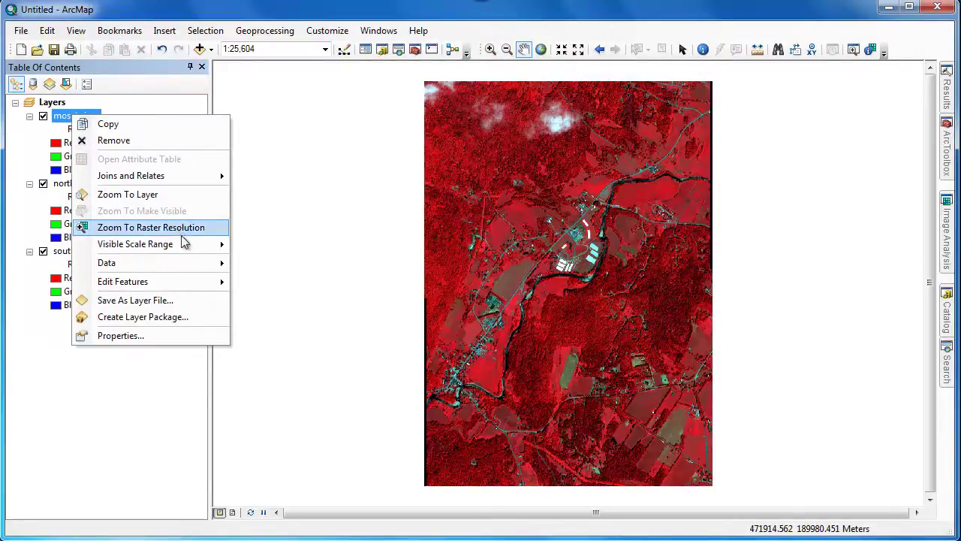
{"action": "mouse_move", "coordinate": [225, 263]}
{"action": "left_click", "coordinate": [256, 276]}
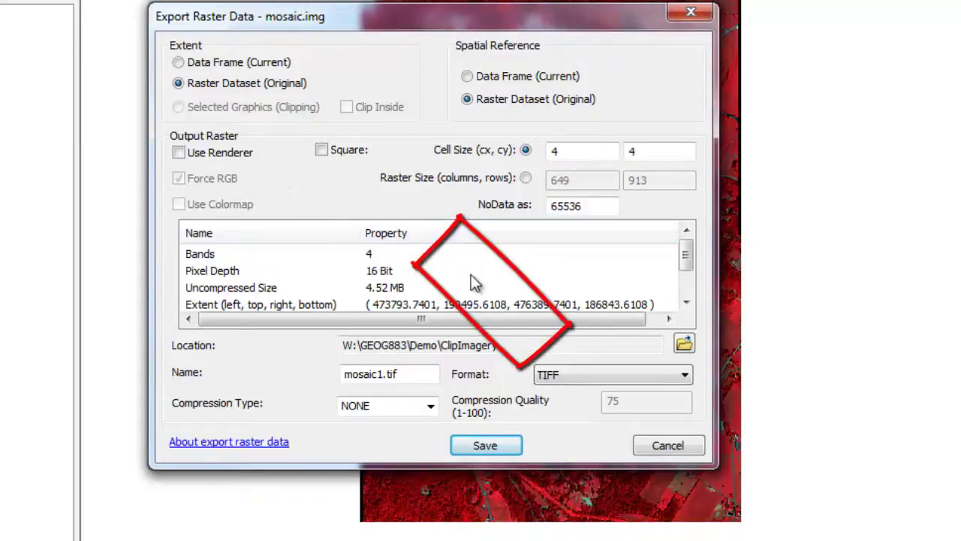
{"action": "left_click", "coordinate": [597, 374]}
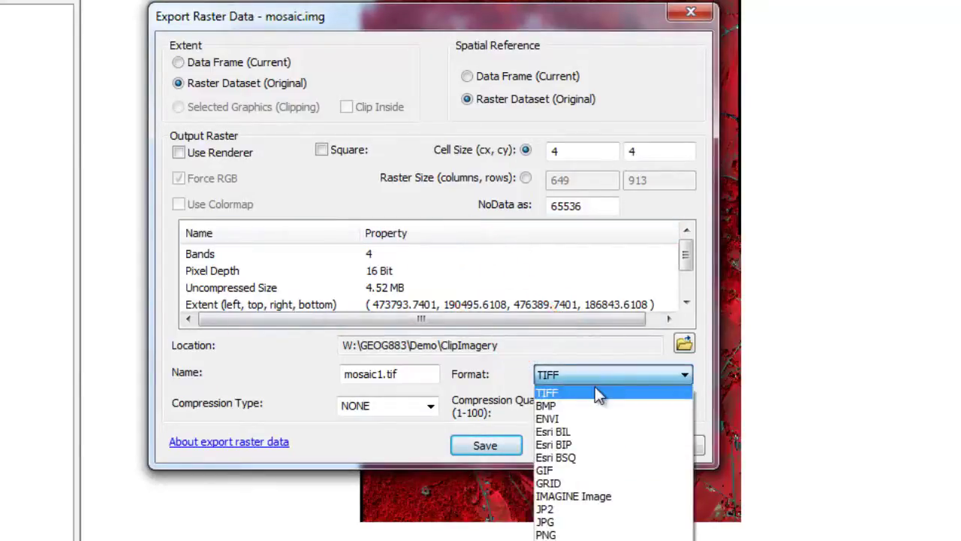
{"action": "left_click", "coordinate": [575, 510]}
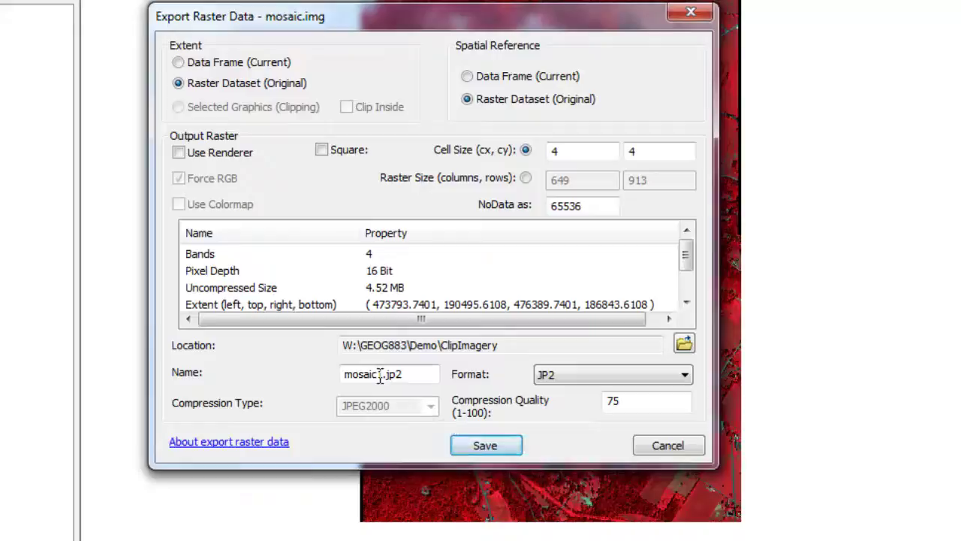
Step: Save the export as compressed.jp2 in Mosaic Data without promoting pixel depth, and add it to the map
{"action": "left_click_drag", "start_coordinate": [383, 376], "coordinate": [343, 382]}
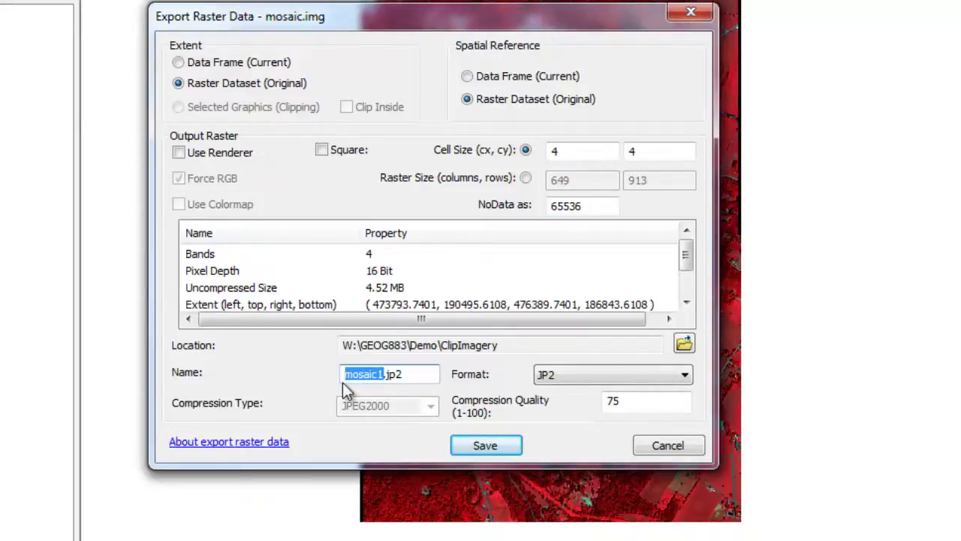
{"action": "type", "text": "compressed"}
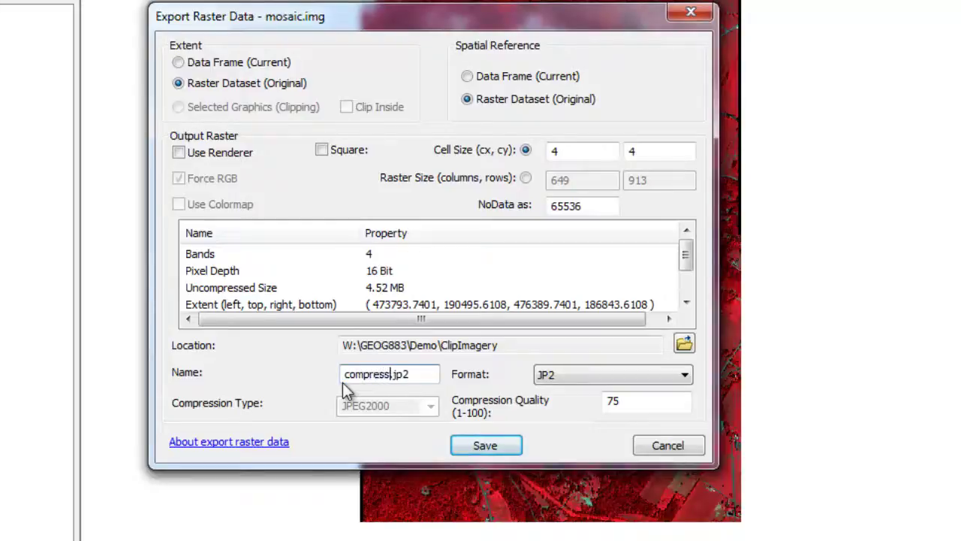
{"action": "left_click", "coordinate": [684, 344]}
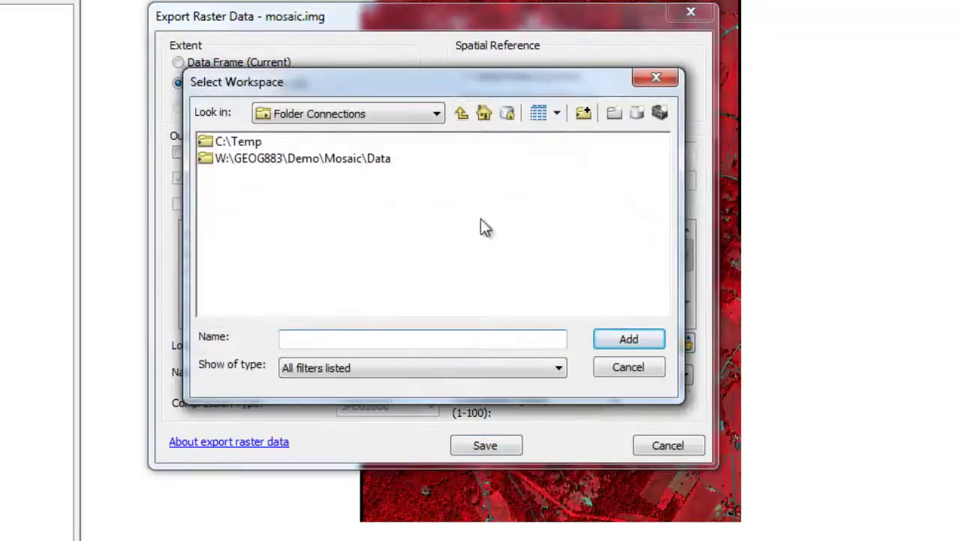
{"action": "left_click", "coordinate": [375, 159]}
{"action": "left_click", "coordinate": [618, 338]}
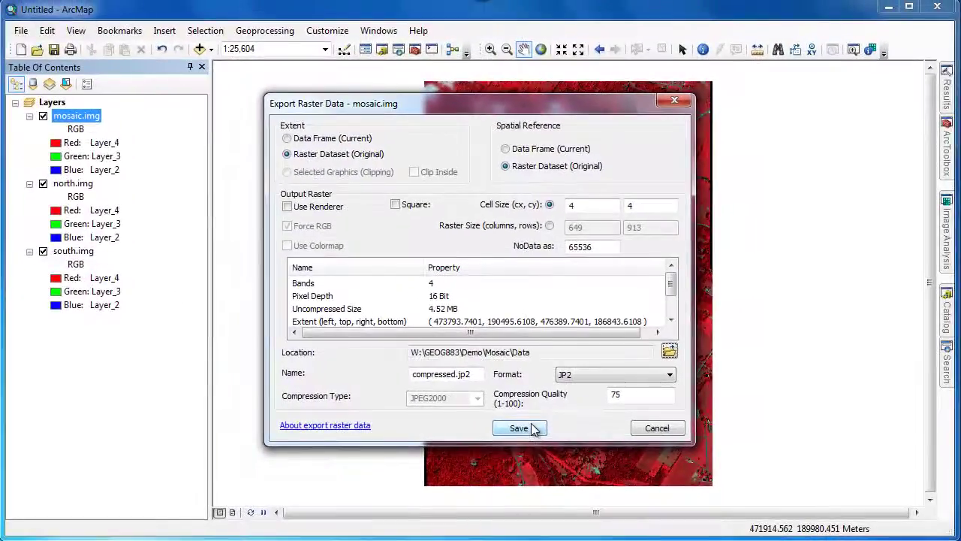
{"action": "left_click", "coordinate": [533, 428]}
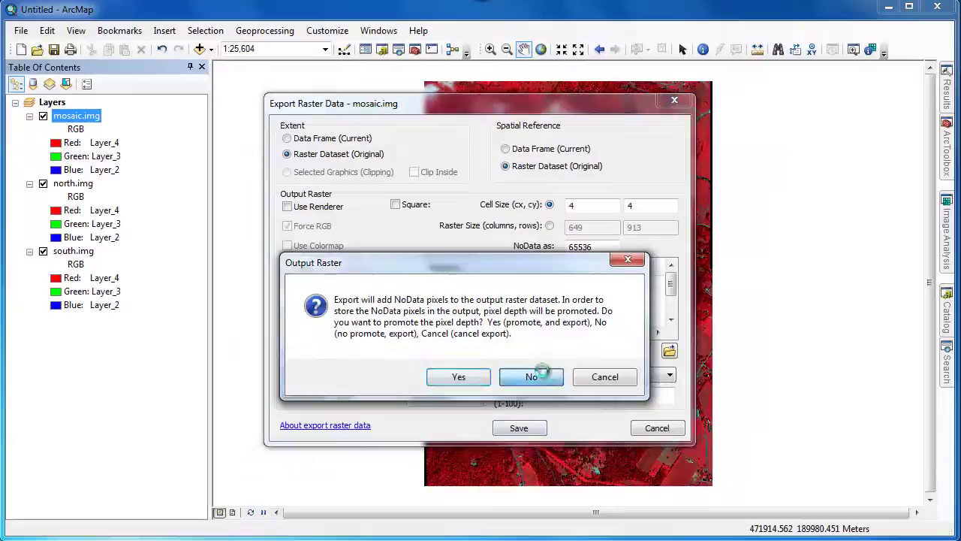
{"action": "left_click", "coordinate": [542, 376]}
{"action": "left_click", "coordinate": [541, 374]}
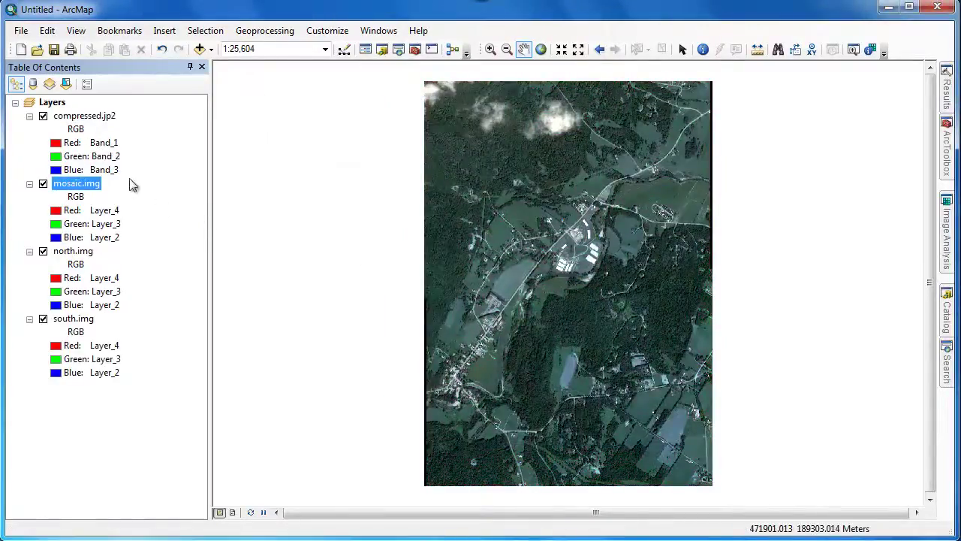
{"action": "right_click", "coordinate": [93, 118]}
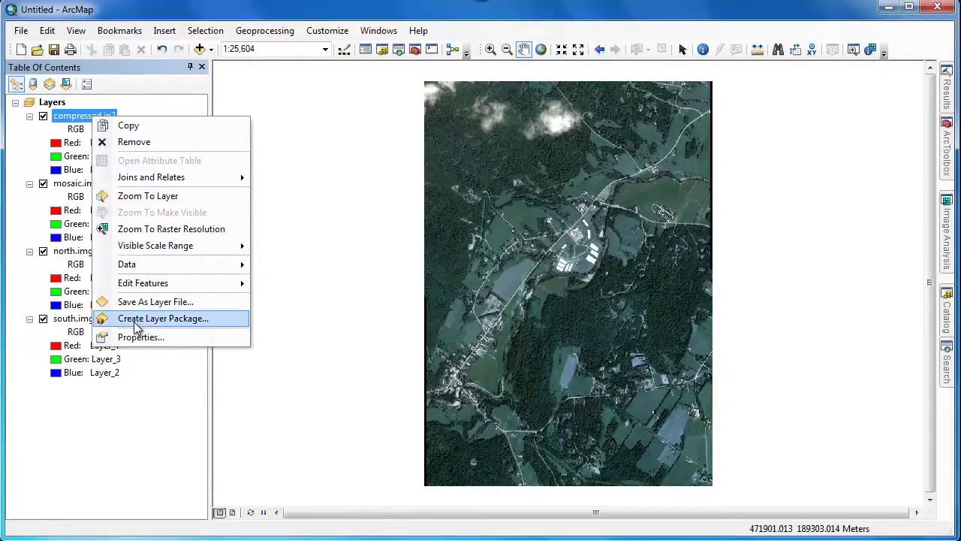
{"action": "left_click", "coordinate": [138, 337]}
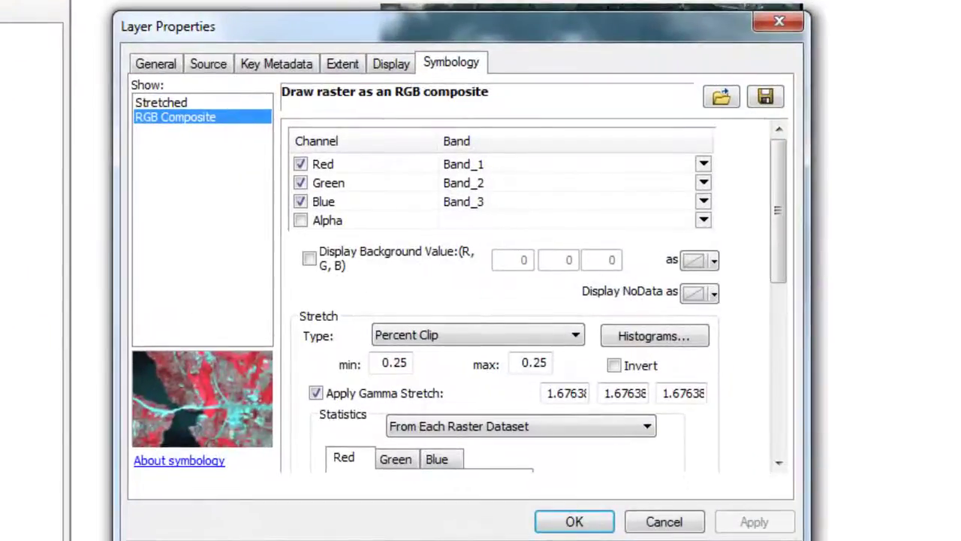
{"action": "left_click", "coordinate": [204, 66]}
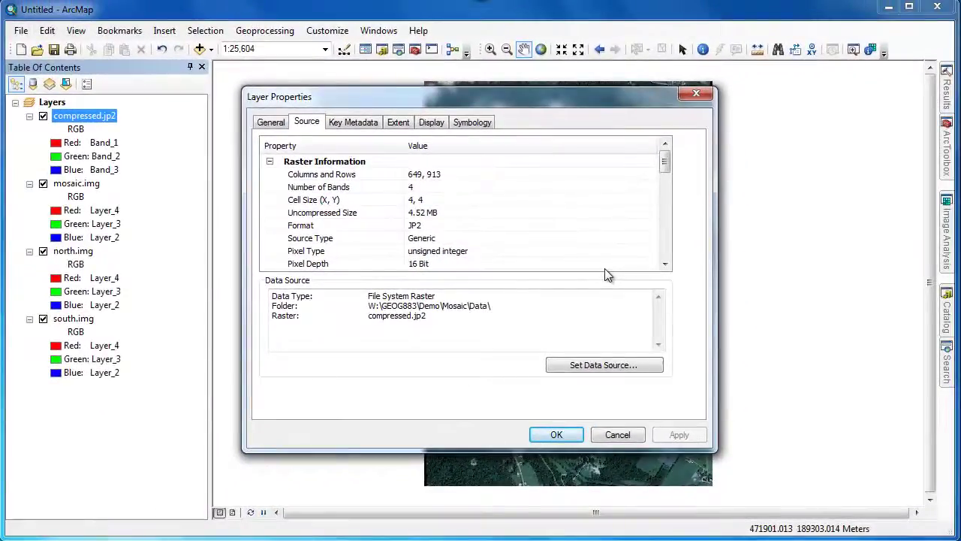
{"action": "left_click", "coordinate": [617, 435]}
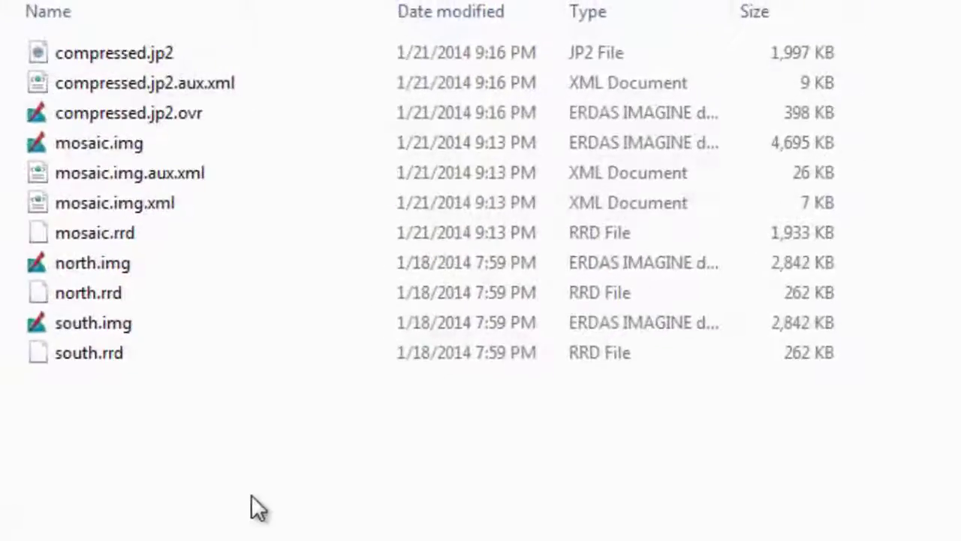